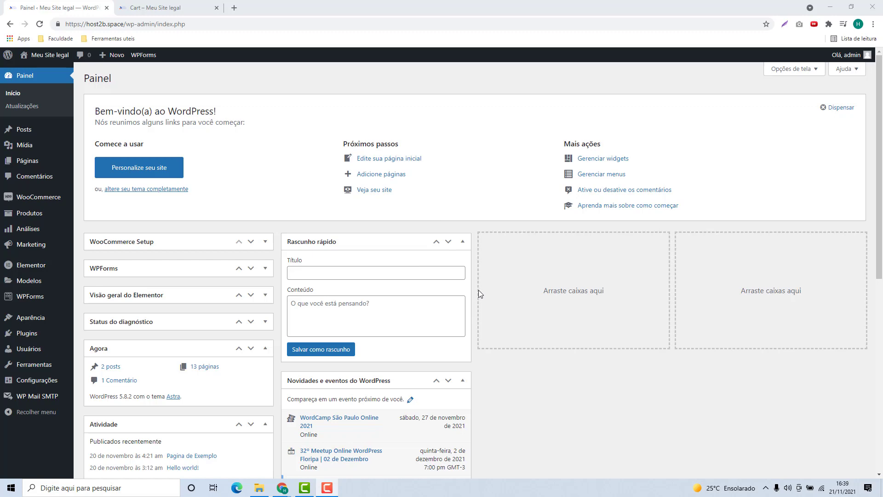
- Search the WordPress plugin directory for "pix"
click(25, 335)
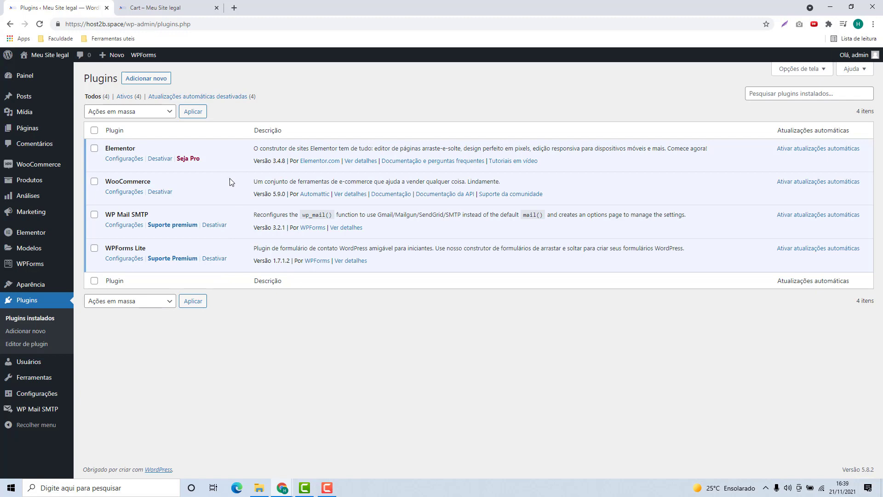
click(148, 82)
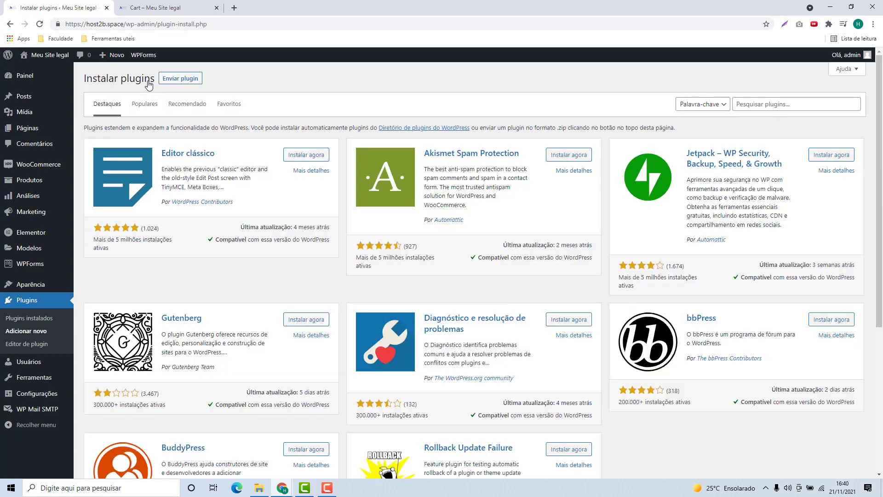
click(751, 107)
text(pix)
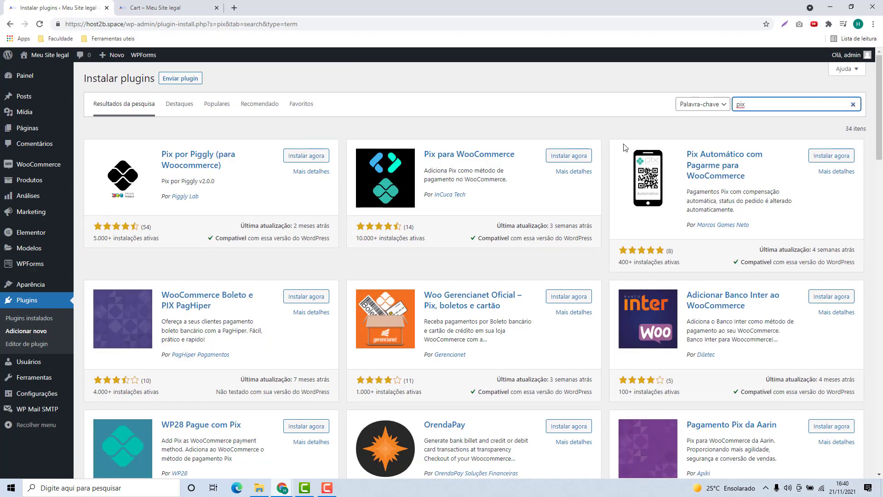
- Install and activate the Pix para WooCommerce plugin by InCuca Tech
scroll(335, 167, down, 8)
scroll(322, 211, down, 2)
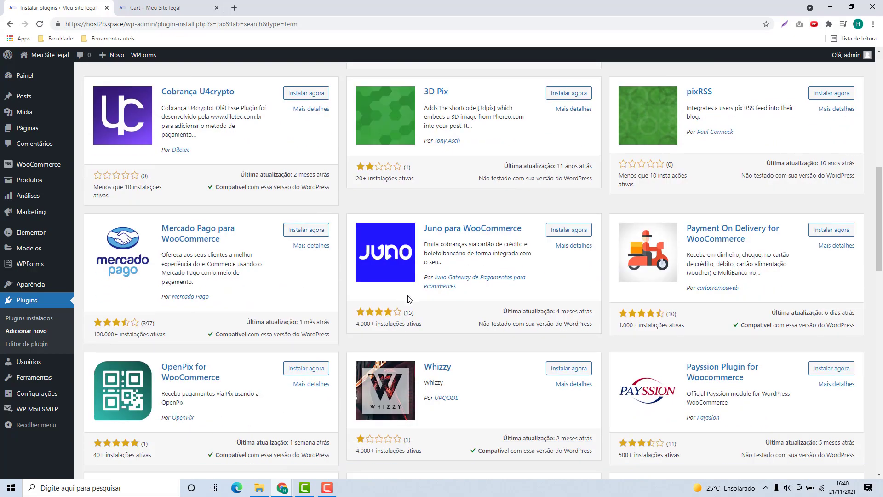
scroll(523, 309, up, 10)
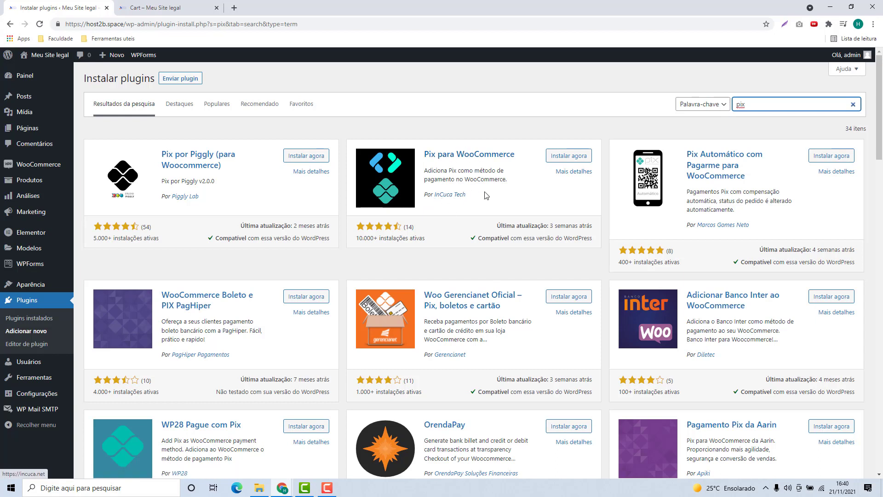
click(563, 160)
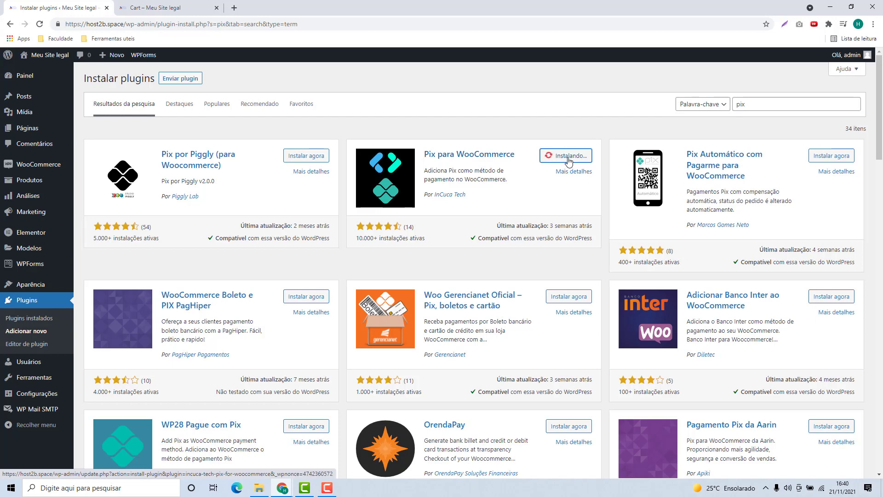
click(577, 161)
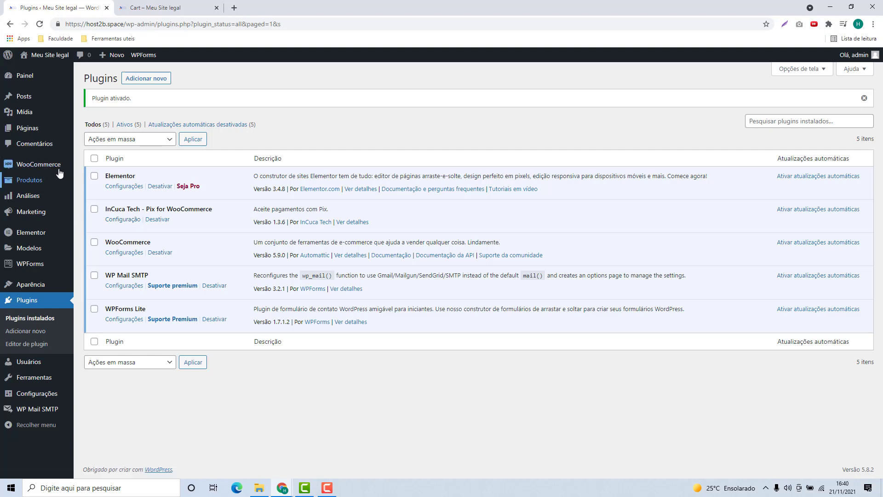
- Open the settings of the Pix payment method in the WooCommerce payment configuration
mouse_move(32, 170)
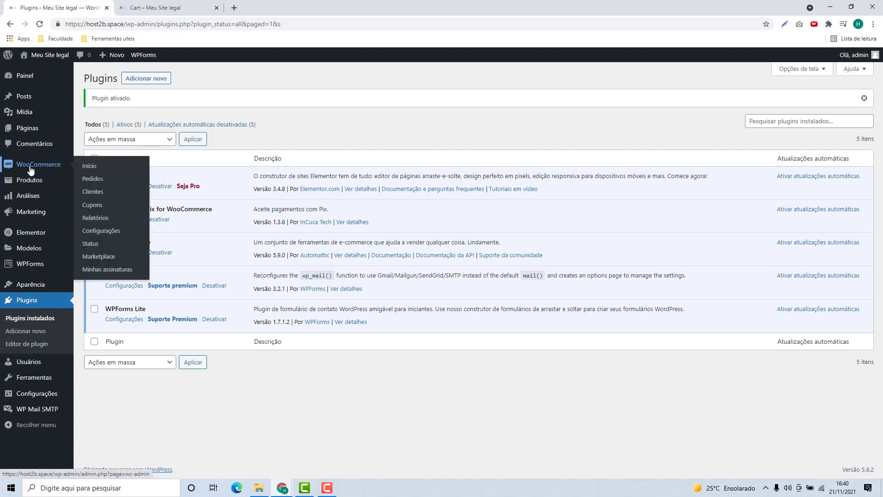
click(98, 232)
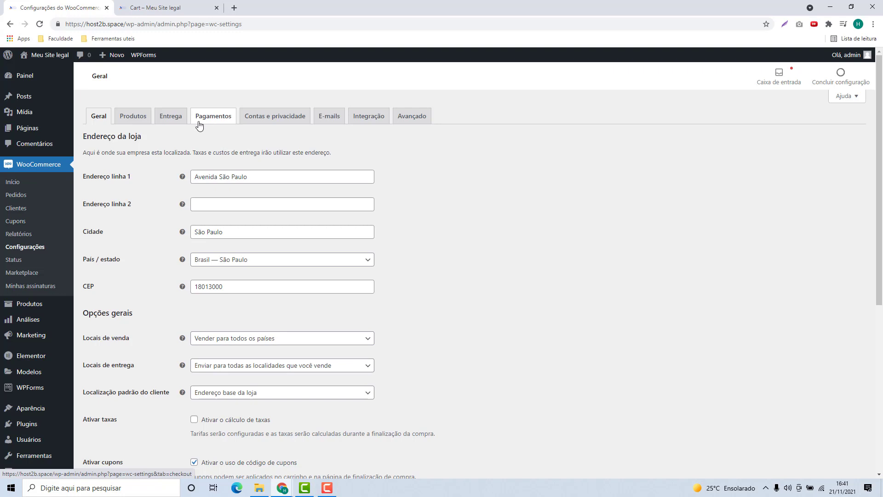
click(213, 123)
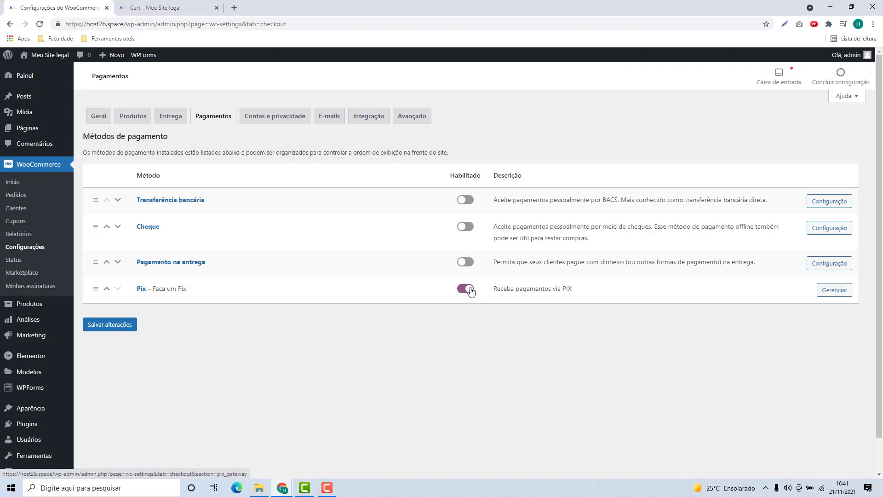
click(834, 291)
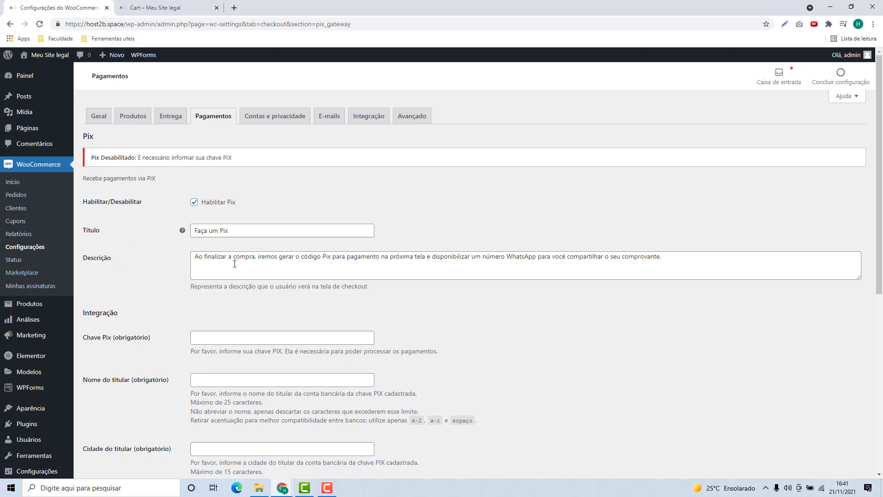
- Review the Pix checkout description and enter the store's Pix key in the integration settings
drag(197, 257, 687, 287)
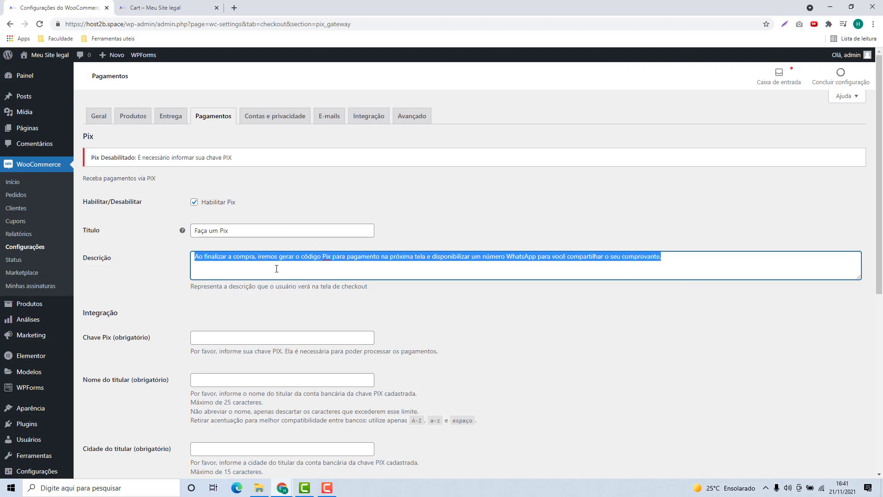
click(235, 262)
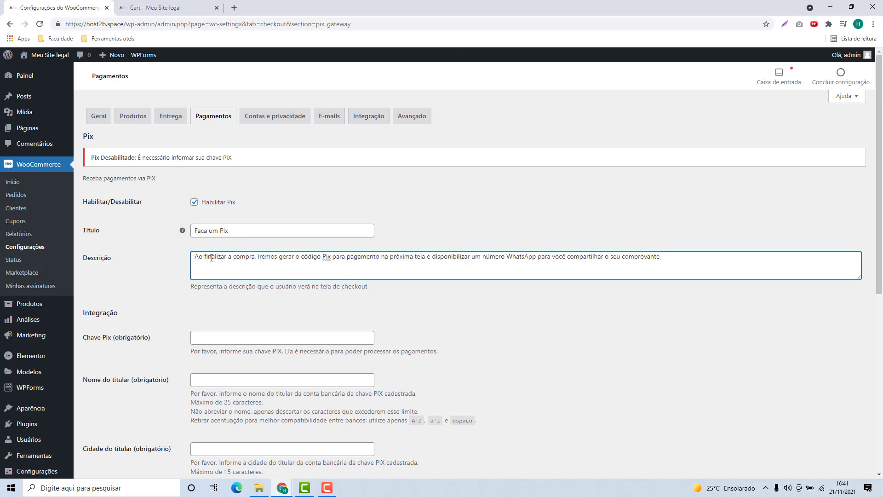
drag(196, 258, 582, 261)
click(688, 267)
scroll(276, 249, down, 2)
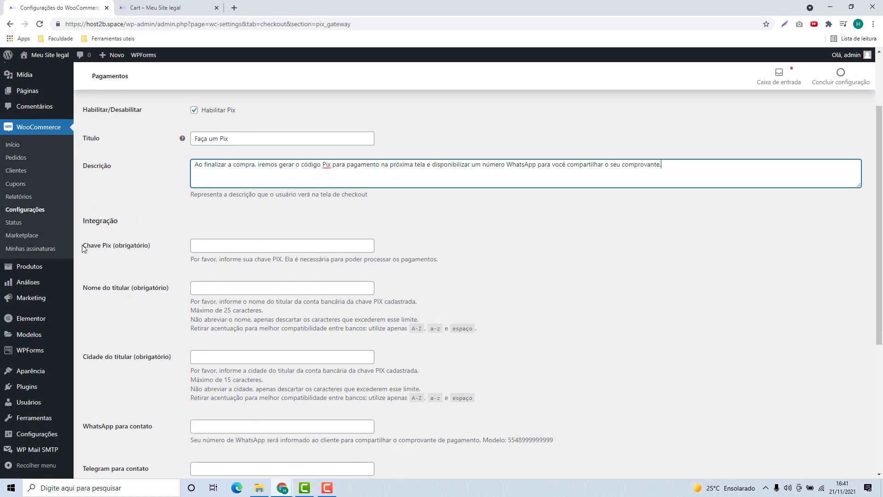
drag(83, 247, 116, 252)
click(207, 256)
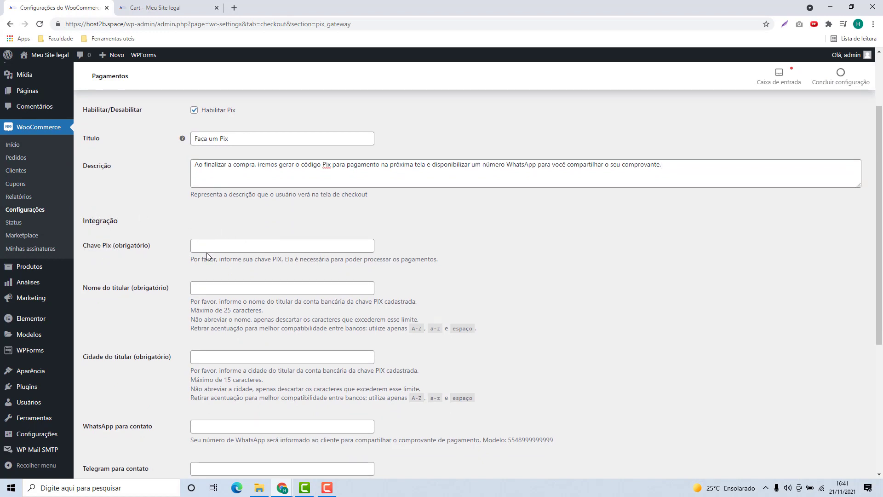
click(218, 245)
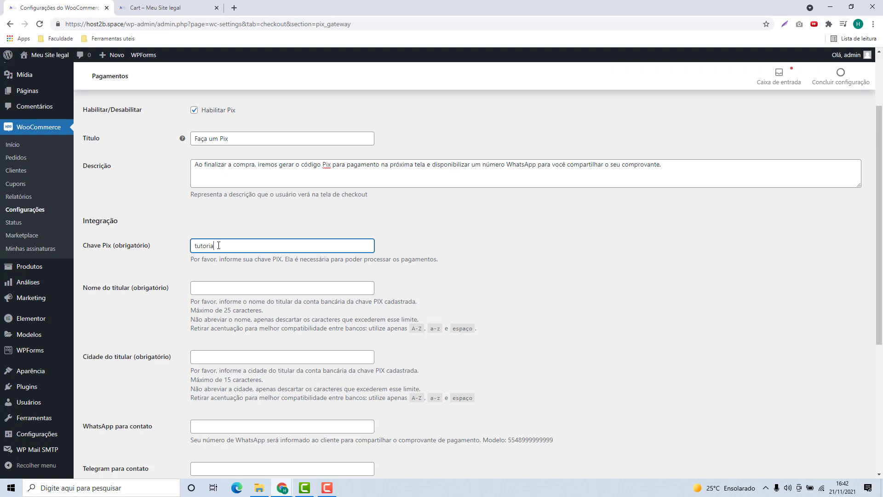
text(@host2b.com.br)
- Enter the account holder's name and set the holder's city to São Paulo
click(298, 287)
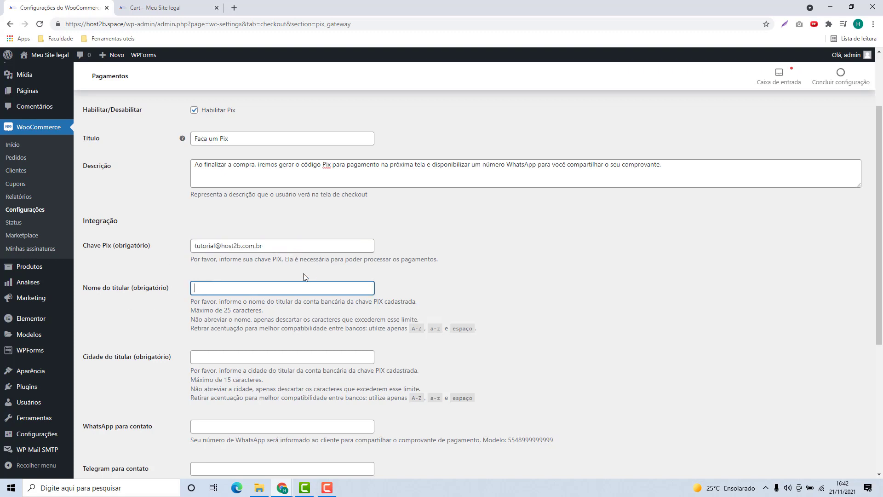
text(Fernando)
scroll(296, 277, down, 2)
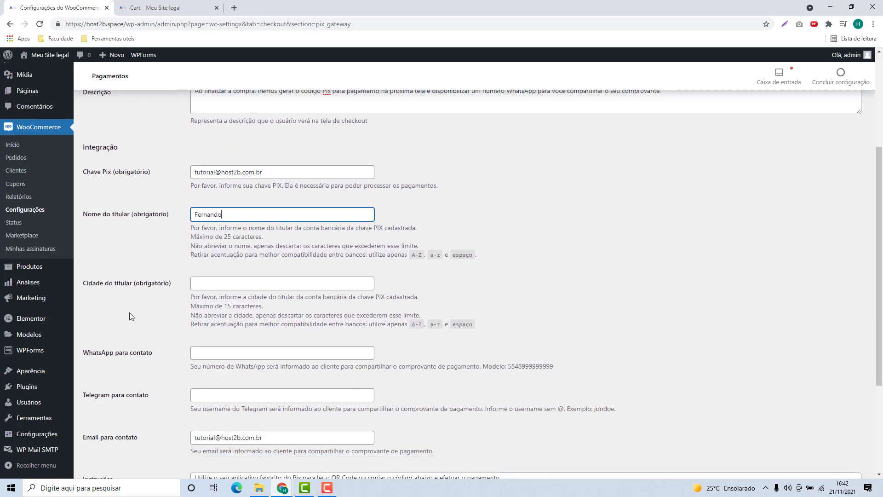
click(298, 266)
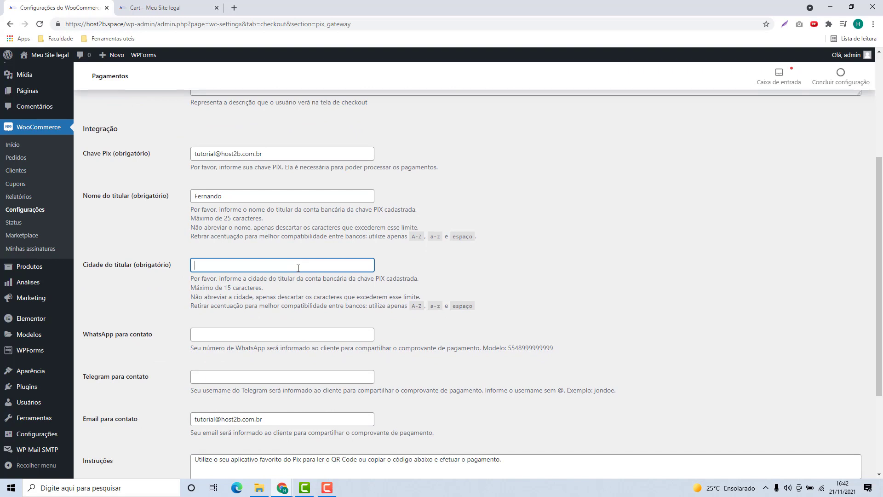
text(São Paulo)
click(168, 296)
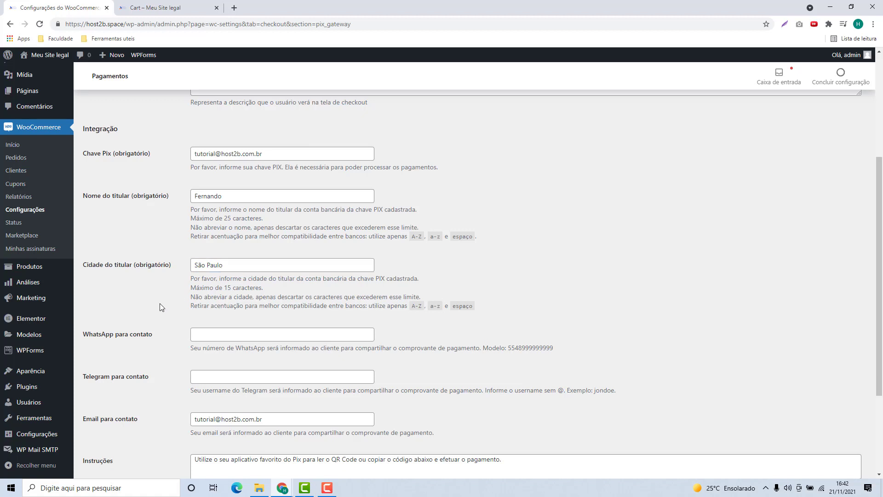
- Examine the WhatsApp, Telegram and e-mail contact fields and the instructions text of the Pix method
scroll(158, 303, down, 2)
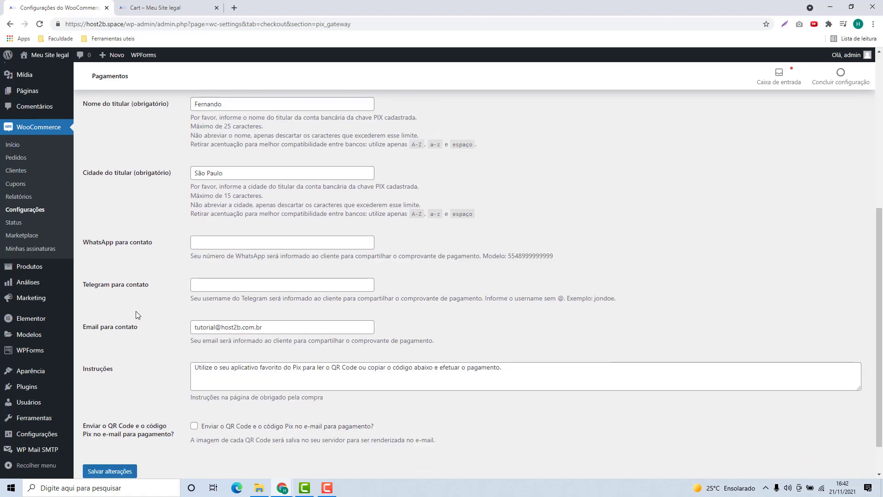
click(242, 239)
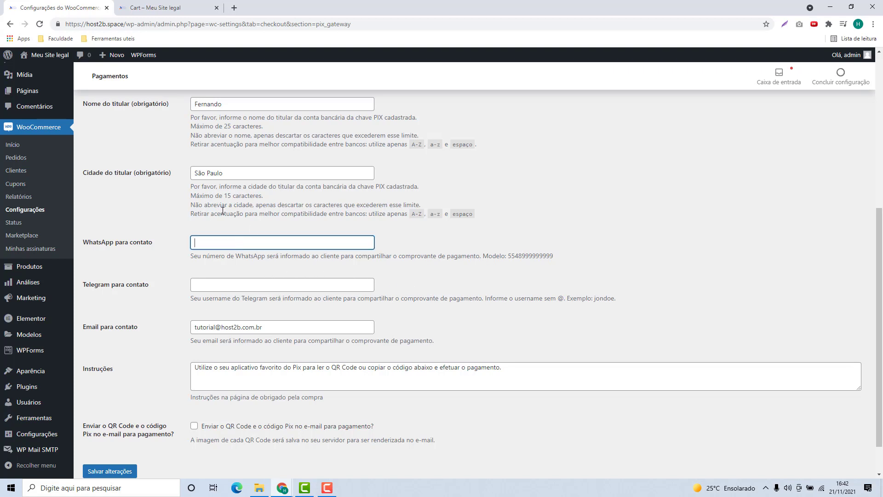
click(212, 284)
scroll(218, 285, down, 1)
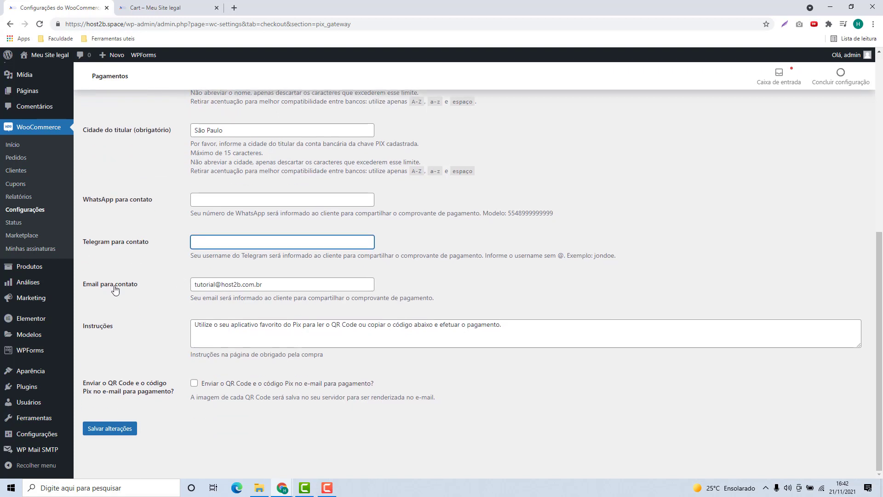
double_click(205, 284)
drag(261, 285, 322, 298)
click(208, 300)
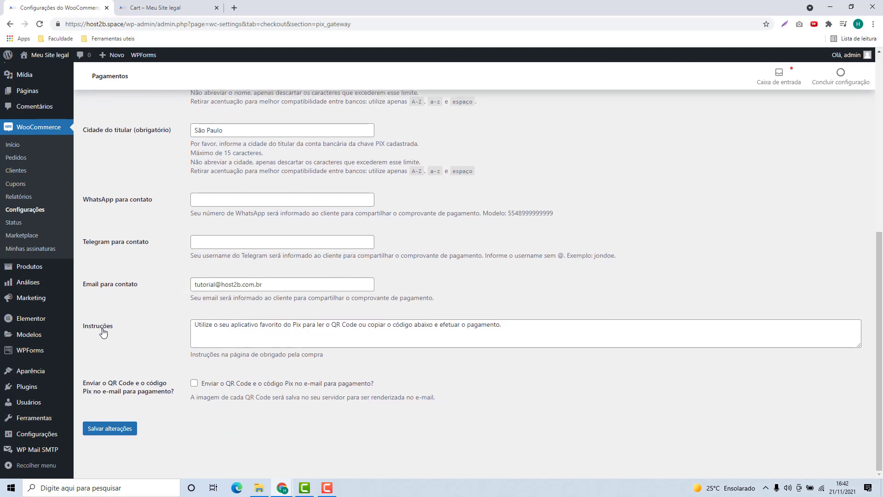
click(194, 327)
drag(194, 327, 547, 334)
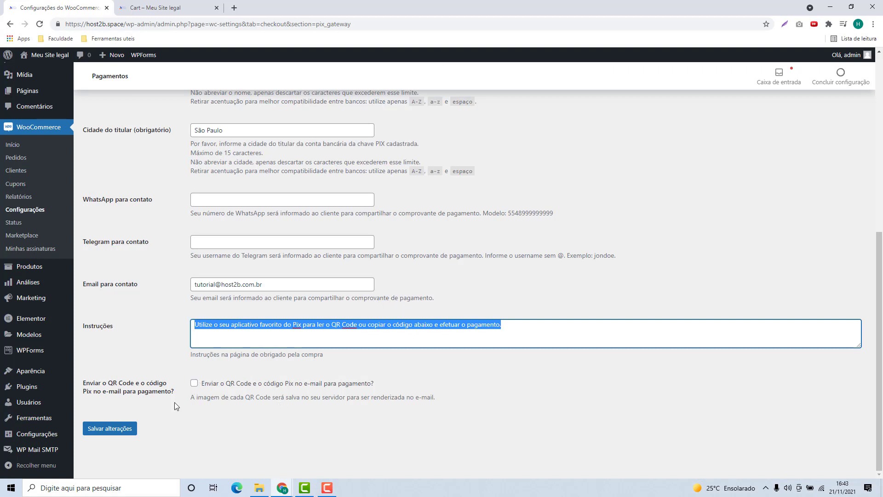
- Save the Pix payment method settings
click(156, 424)
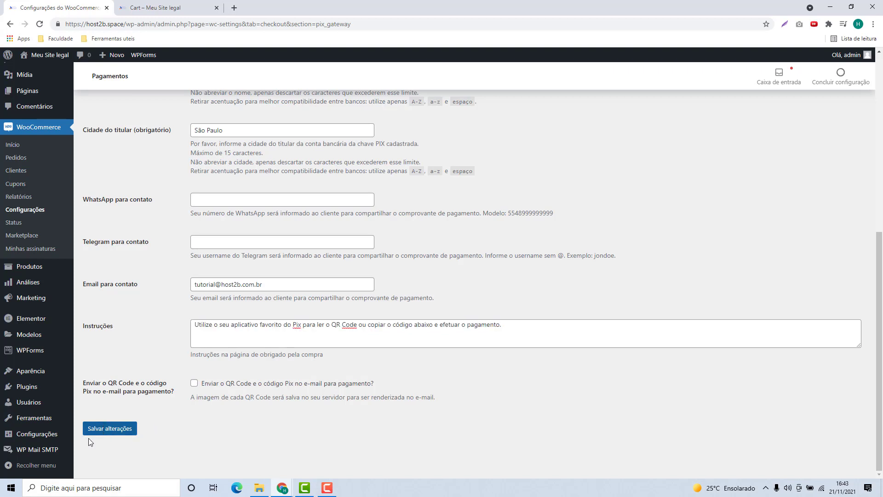
click(107, 429)
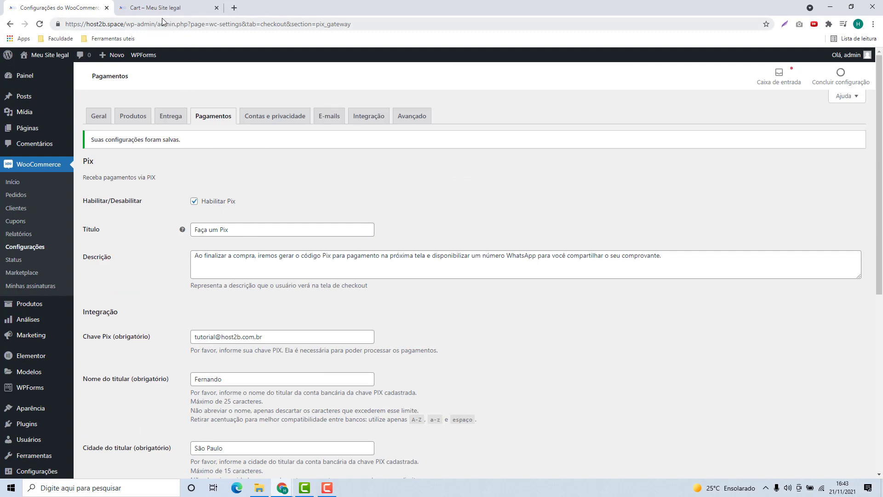
- Proceed from the store's cart to checkout with the Hoodie with Zipper and check the Faça um Pix payment option
click(153, 8)
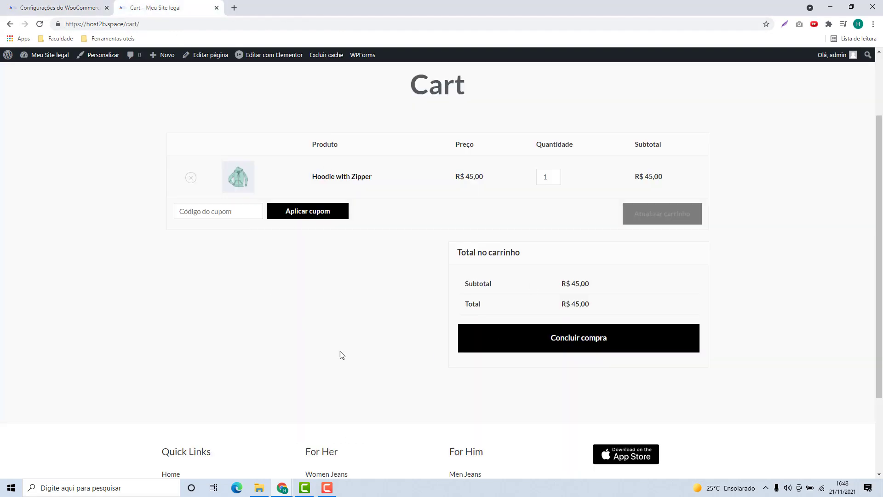
scroll(341, 354, up, 2)
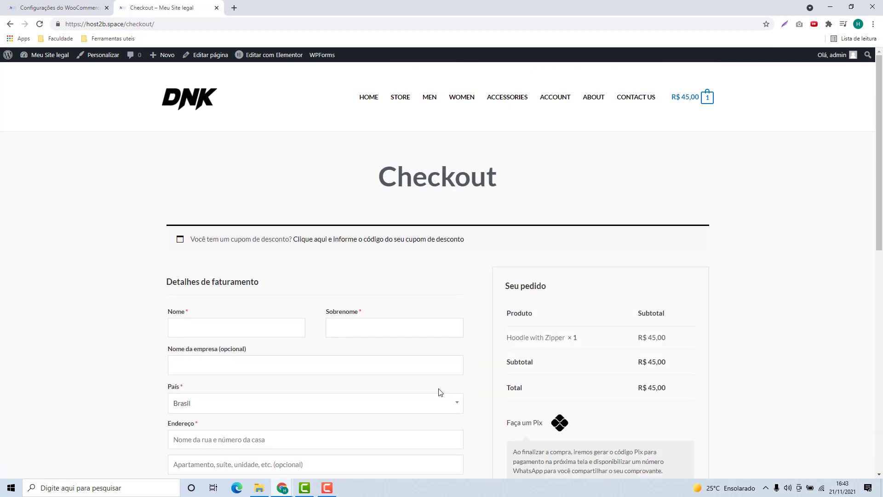
scroll(489, 351, down, 4)
drag(503, 285, 544, 284)
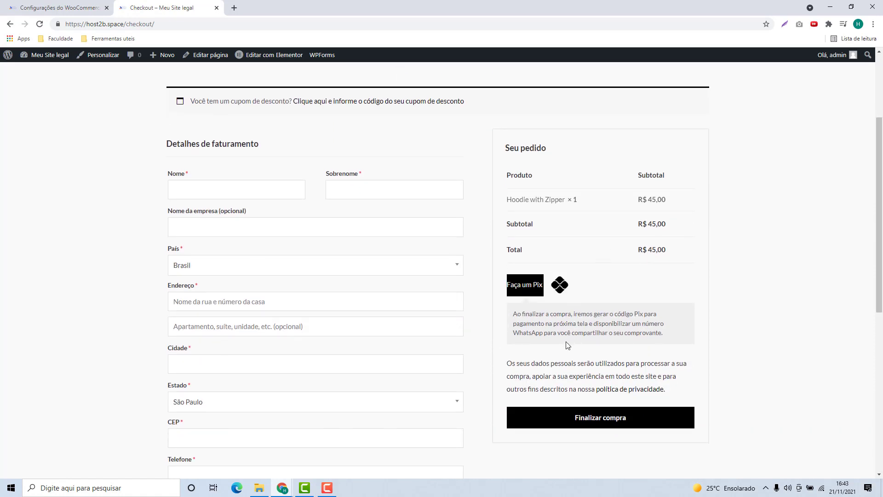
click(587, 292)
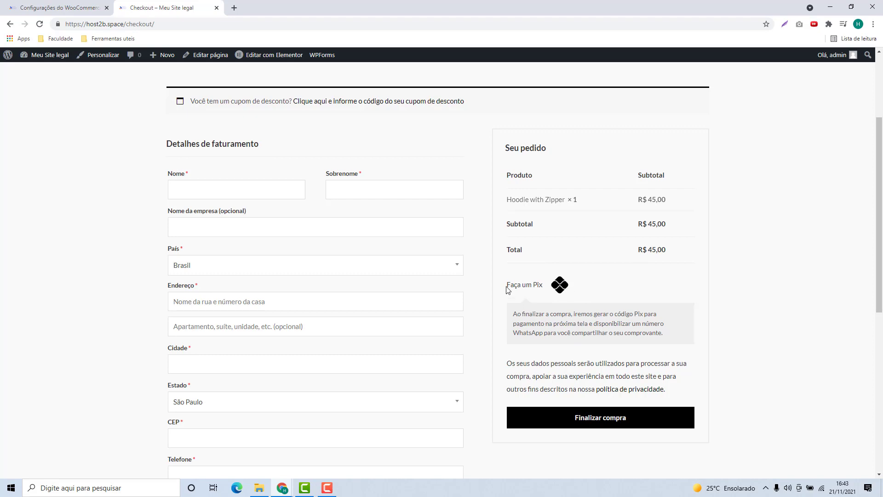
drag(506, 285, 562, 280)
click(600, 305)
drag(507, 288, 584, 294)
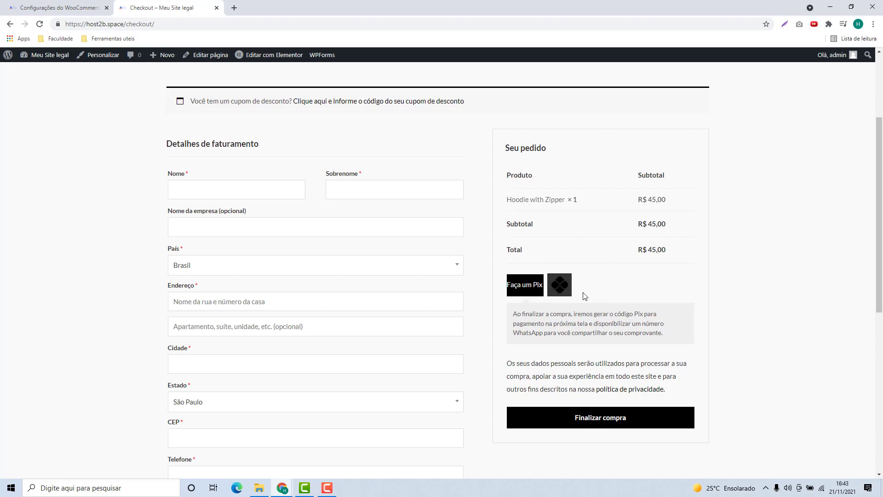
- Fill in the required billing details at checkout with the customer's first name, surname, street address, city, CEP and phone number
scroll(447, 246, down, 1)
scroll(447, 246, down, 4)
scroll(256, 194, up, 2)
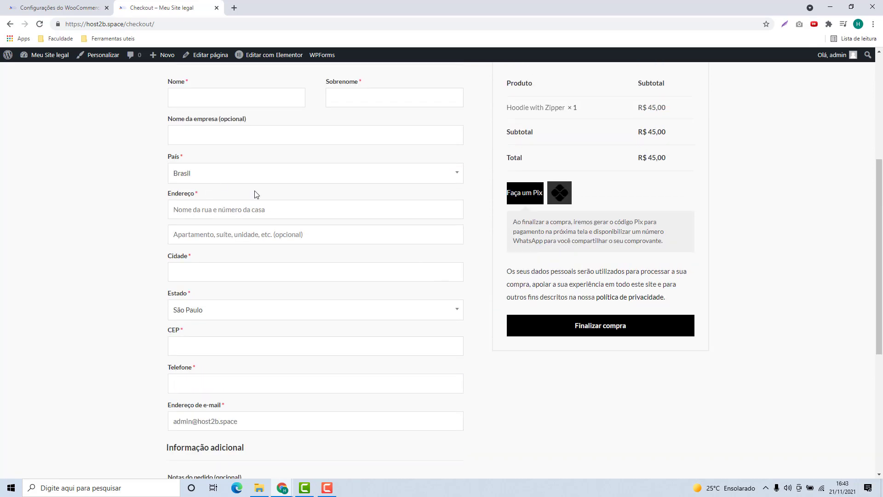
click(264, 106)
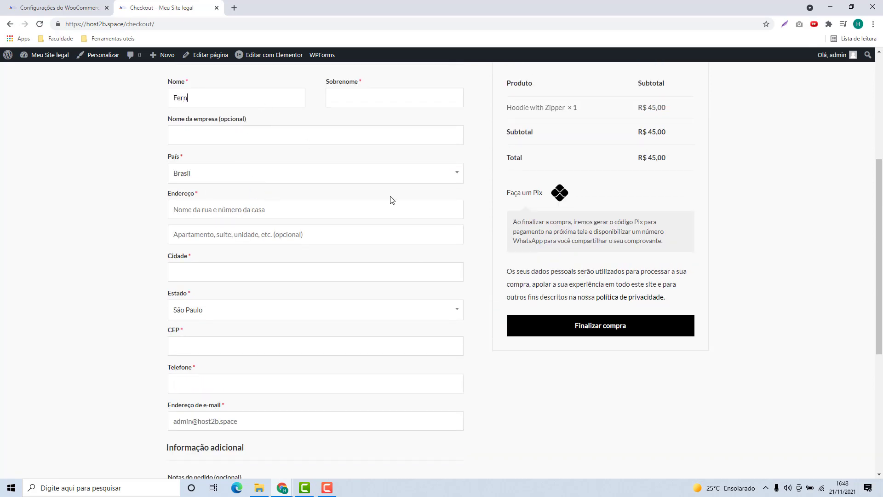
text(Fern)
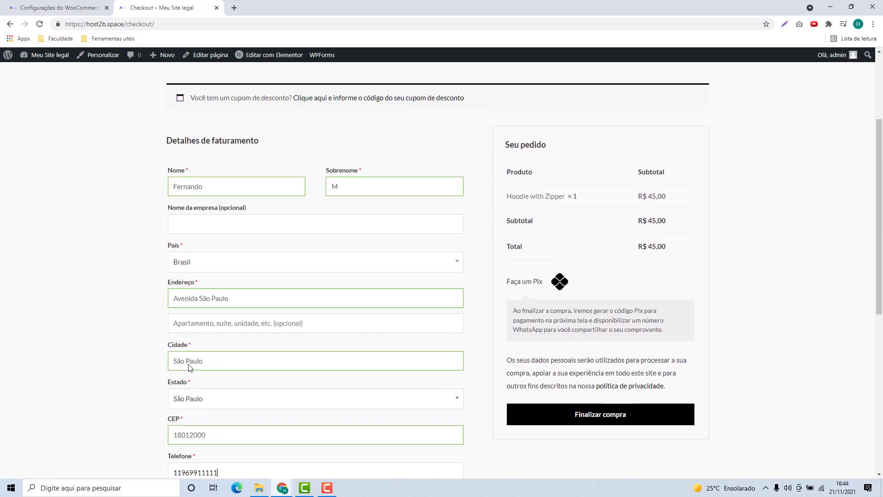
- Review the filled-in checkout form and place the order for the Hoodie with Zipper using the Faça um Pix payment method
scroll(216, 221, up, 1)
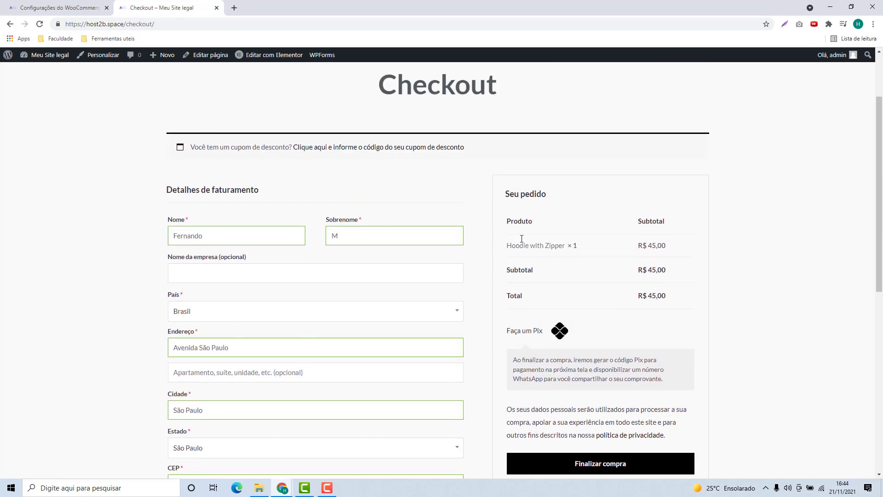
scroll(615, 354, down, 1)
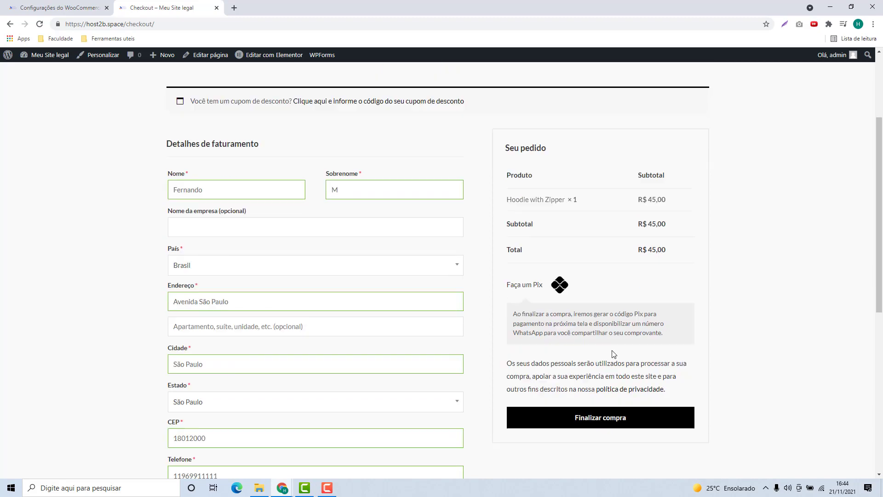
click(600, 421)
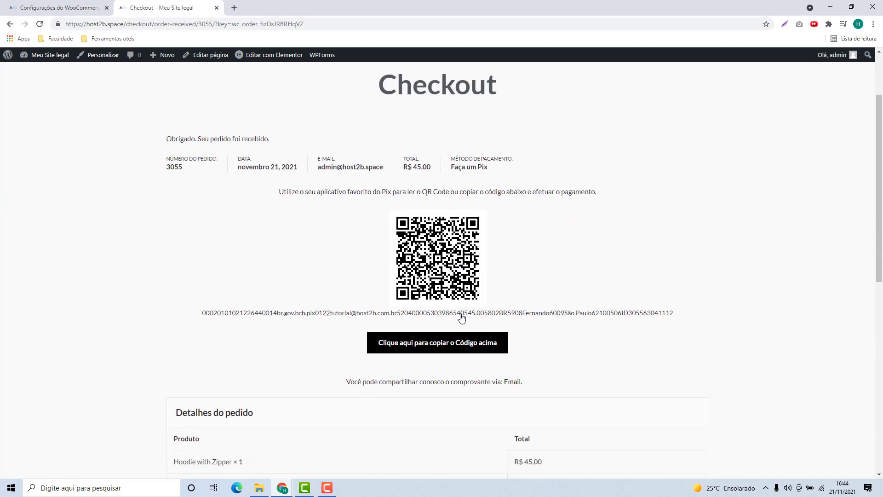
- Examine the Pix payment instructions, QR code, copyable payment code and receipt-sharing line on the order confirmation page
scroll(459, 308, down, 5)
scroll(467, 321, up, 4)
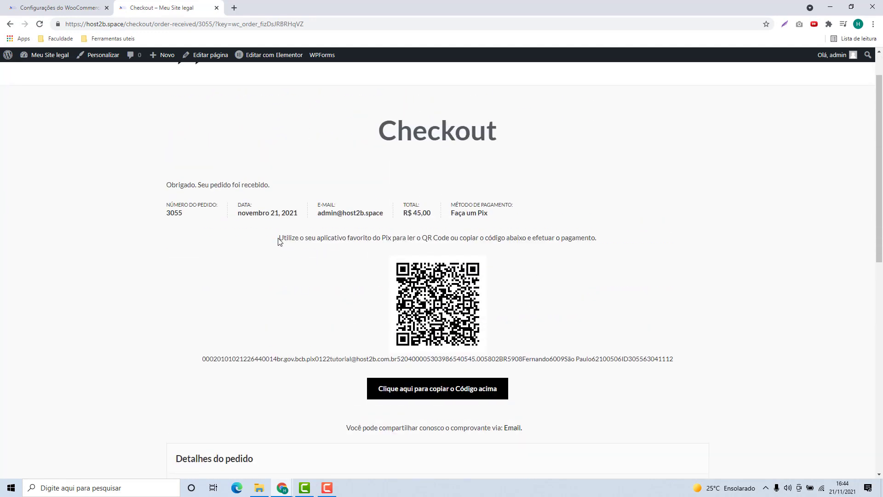
drag(278, 238, 454, 239)
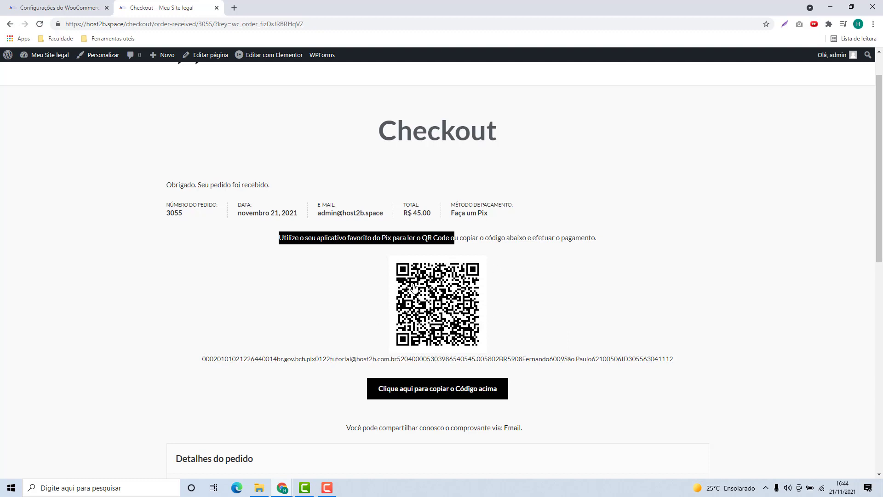
scroll(414, 287, down, 1)
drag(202, 314, 617, 319)
triple_click(592, 318)
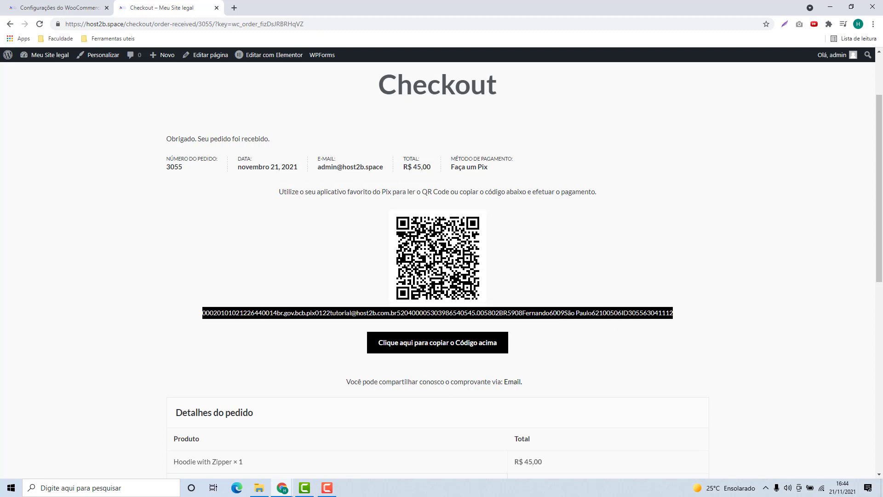
scroll(517, 313, down, 1)
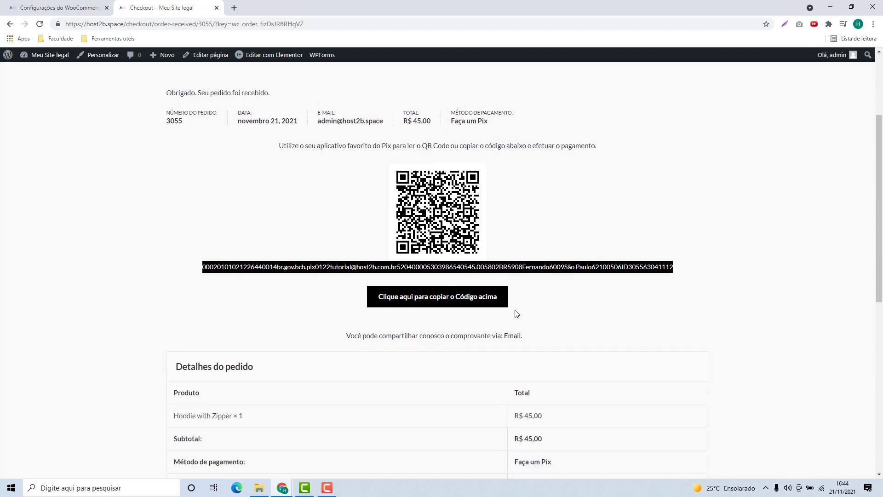
scroll(416, 267, down, 1)
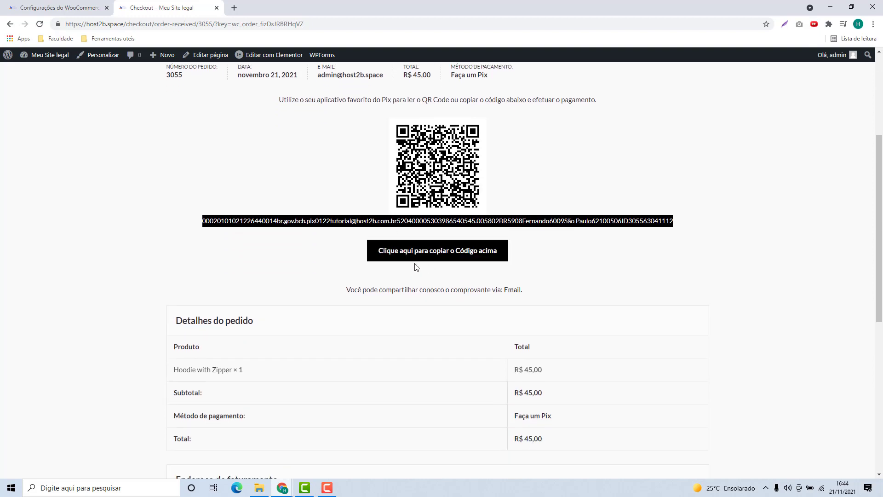
drag(346, 290, 457, 291)
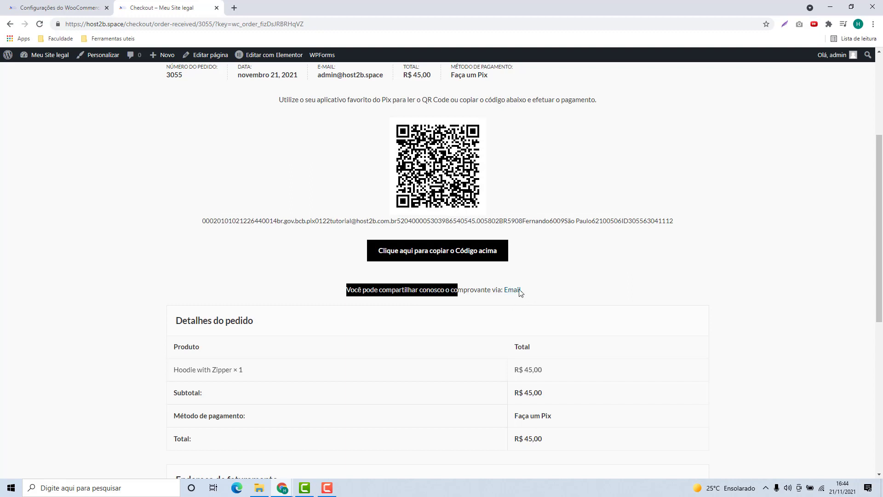
- Check the order details and billing address sections of the confirmation page, and return to the Pix QR code
scroll(275, 282, down, 2)
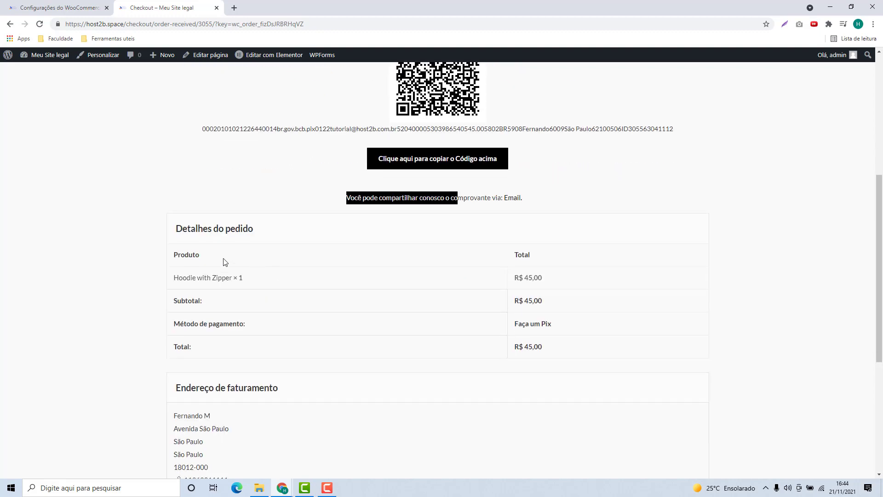
triple_click(190, 232)
scroll(233, 310, down, 1)
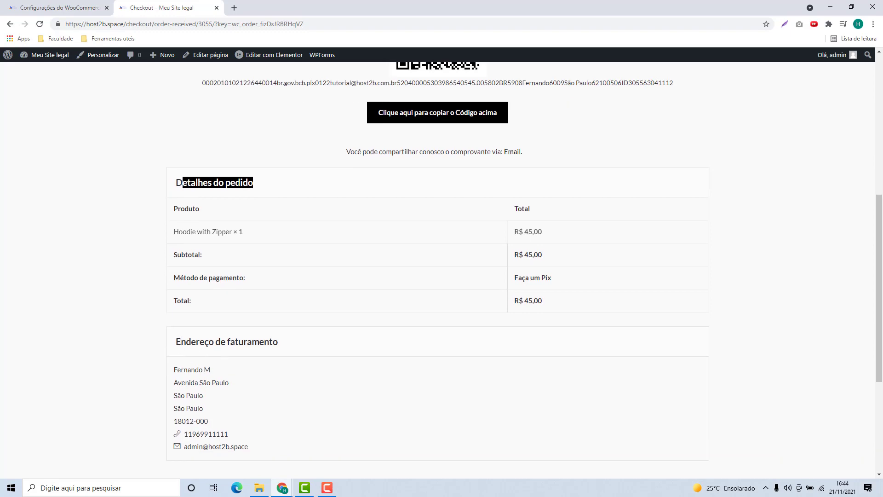
drag(181, 341, 281, 338)
scroll(281, 335, down, 4)
scroll(441, 372, up, 10)
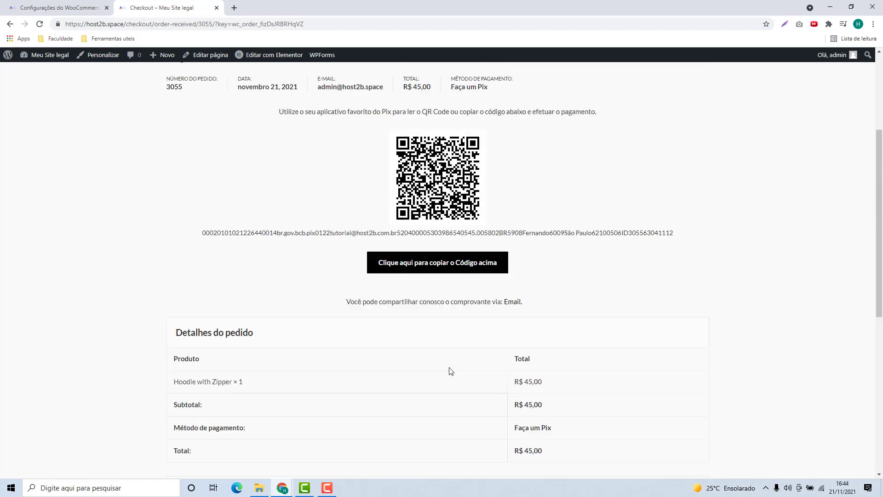
scroll(608, 364, up, 1)
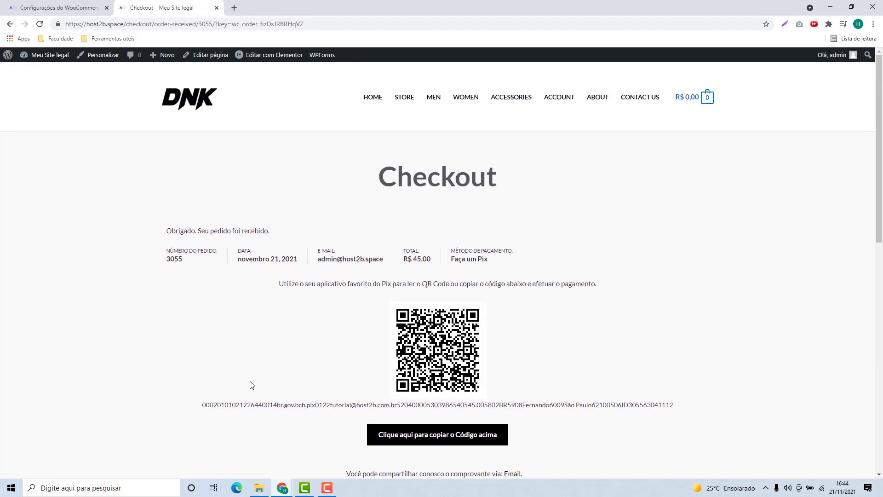
scroll(510, 345, down, 2)
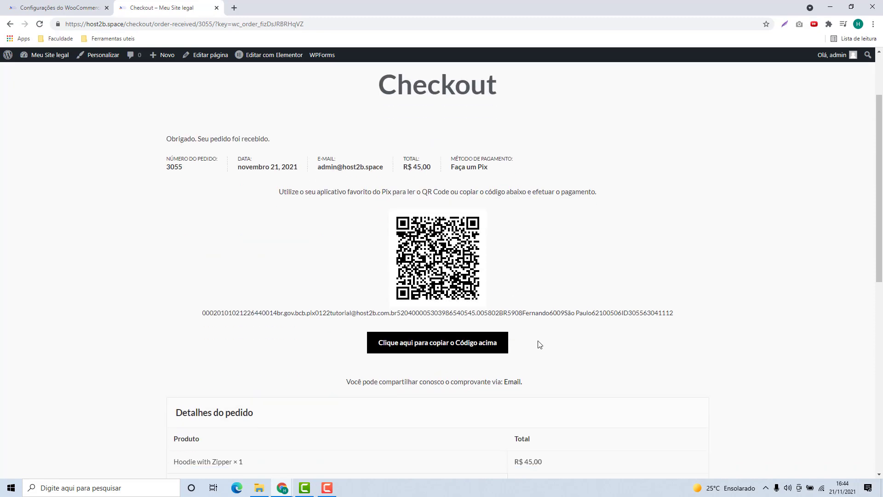
scroll(603, 343, up, 2)
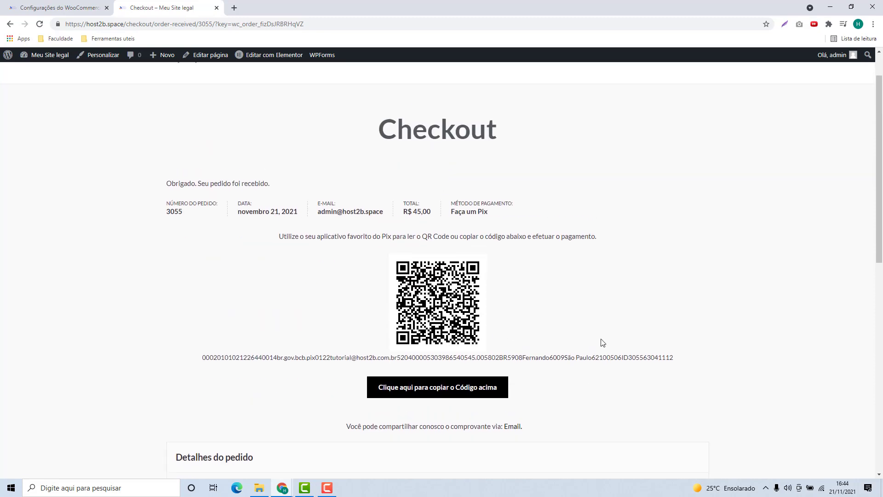